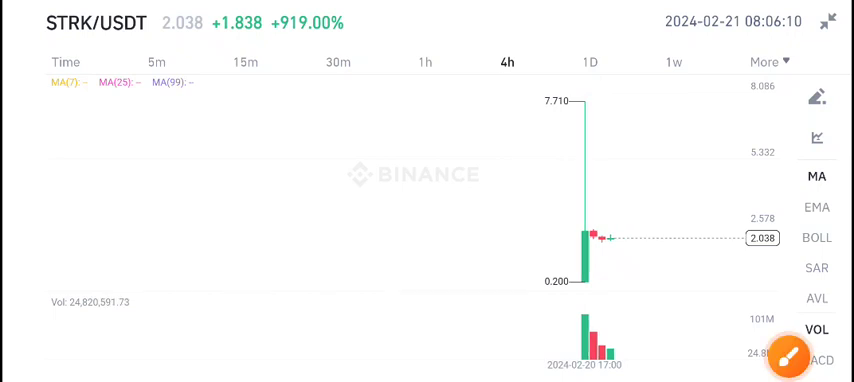
Draw a quick arrow at the Time label, clear it, then centre the listing candles on the chart.
left_click(788, 356)
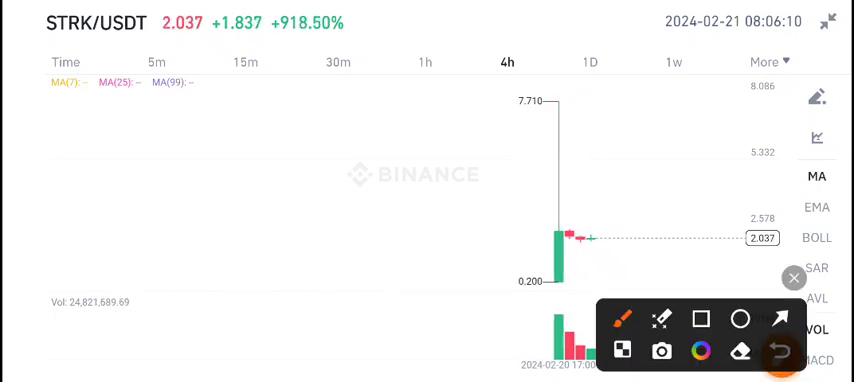
left_click(780, 319)
left_click_drag(88, 168, 78, 66)
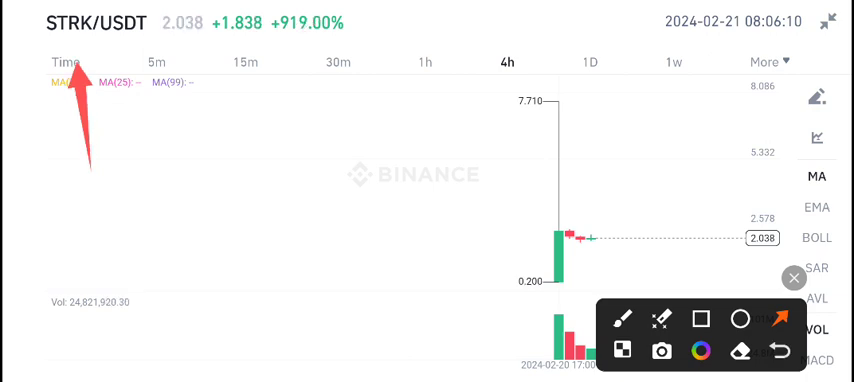
left_click(793, 277)
left_click_drag(560, 200, 380, 200)
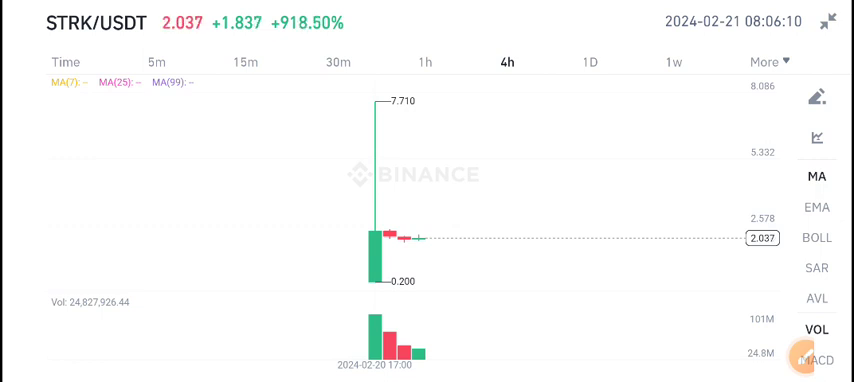
Mark the 0.200 low with an arrow and circle, and circle the 7.710 high.
left_click_drag(500, 200, 455, 200)
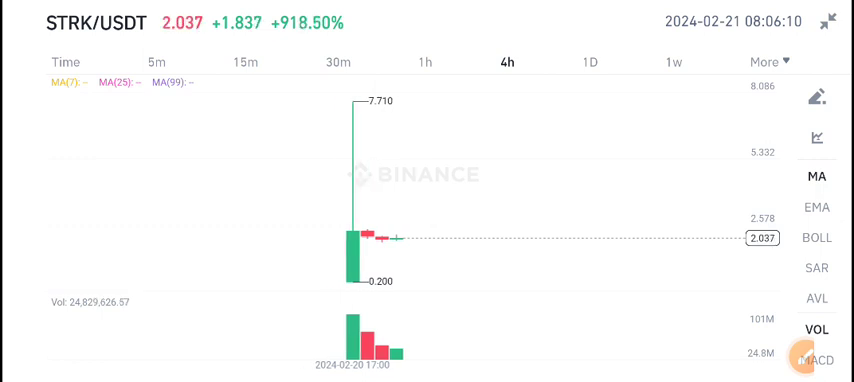
left_click(805, 357)
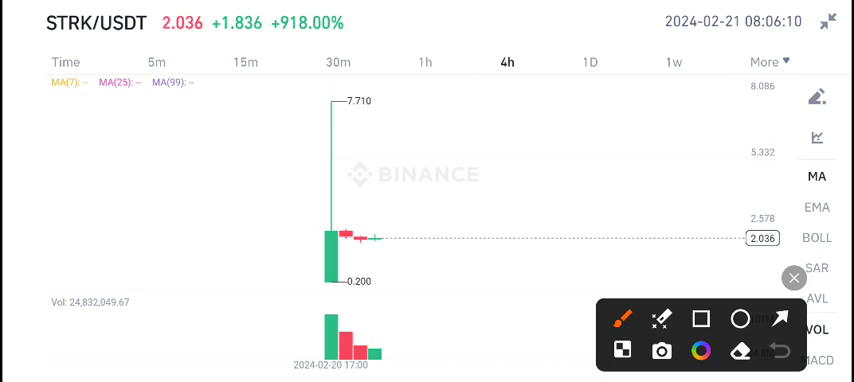
mouse_move(250, 340)
left_mouse_down()
mouse_move(295, 295)
mouse_move(315, 292)
mouse_move(308, 322)
left_mouse_up()
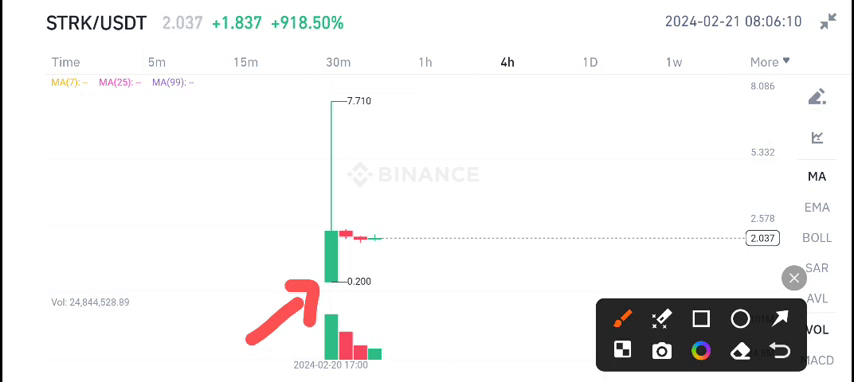
mouse_move(345, 300)
left_mouse_down()
mouse_move(375, 308)
mouse_move(392, 278)
mouse_move(370, 255)
mouse_move(340, 285)
left_mouse_up()
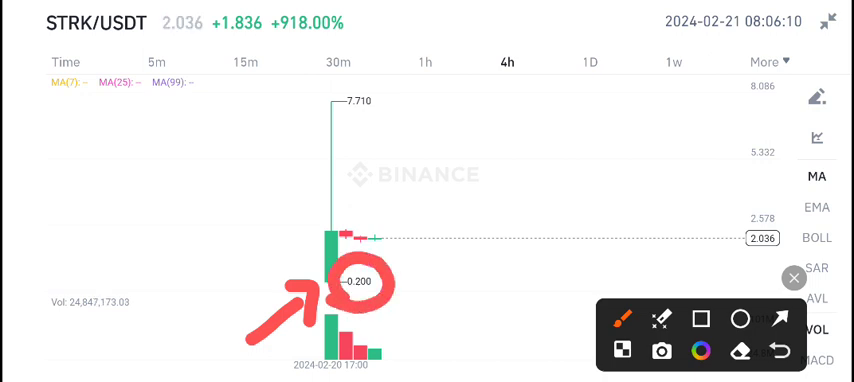
mouse_move(315, 120)
left_mouse_down()
mouse_move(355, 125)
mouse_move(340, 62)
mouse_move(312, 115)
left_mouse_up()
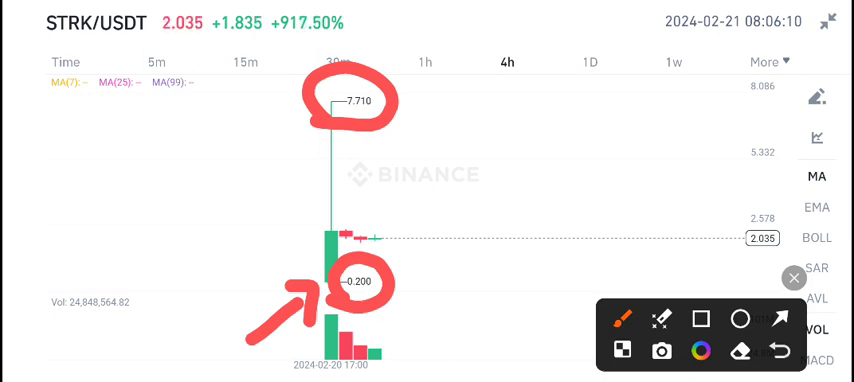
Handwrite the figure 47.5 on the chart between the low and high.
mouse_move(442, 168)
left_mouse_down()
mouse_move(470, 150)
mouse_move(490, 180)
mouse_move(492, 205)
left_mouse_up()
left_click(519, 175)
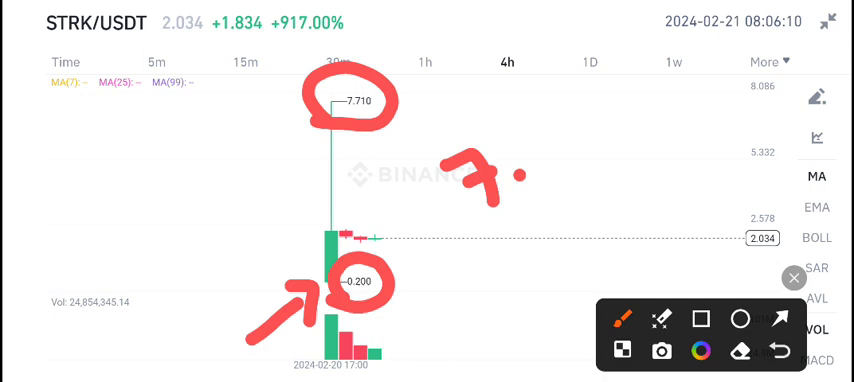
mouse_move(575, 125)
left_mouse_down()
mouse_move(540, 140)
mouse_move(560, 170)
left_mouse_up()
left_click_drag(420, 152, 395, 185)
left_click_drag(395, 185, 425, 205)
left_click_drag(415, 170, 438, 232)
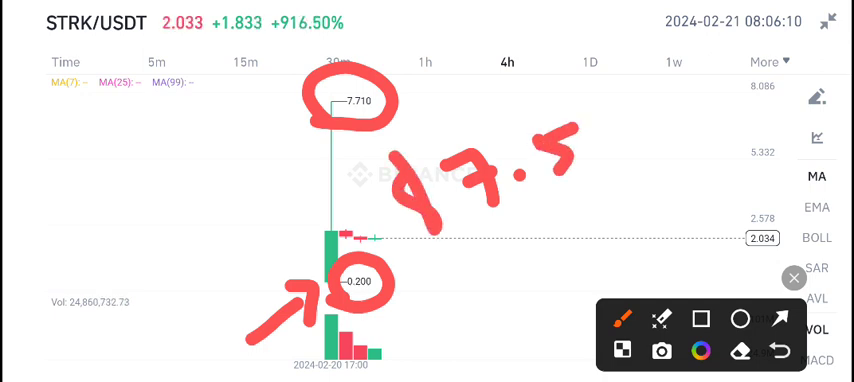
Clear all drawings, briefly add an arrow at the price scale and a freehand stroke, then clear again.
left_click(793, 277)
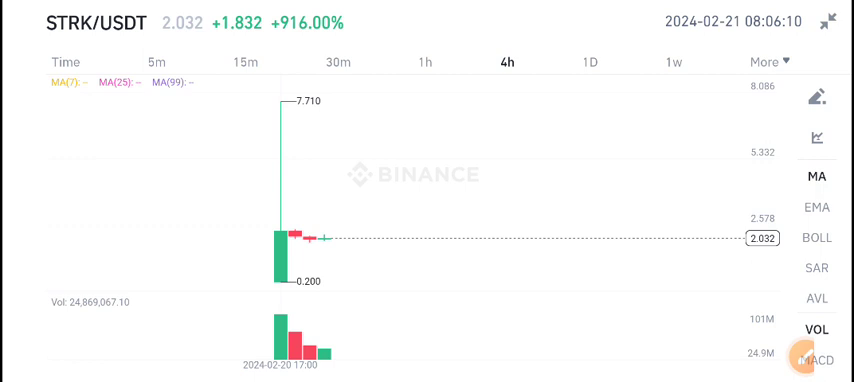
left_click(805, 357)
left_click_drag(695, 152, 748, 212)
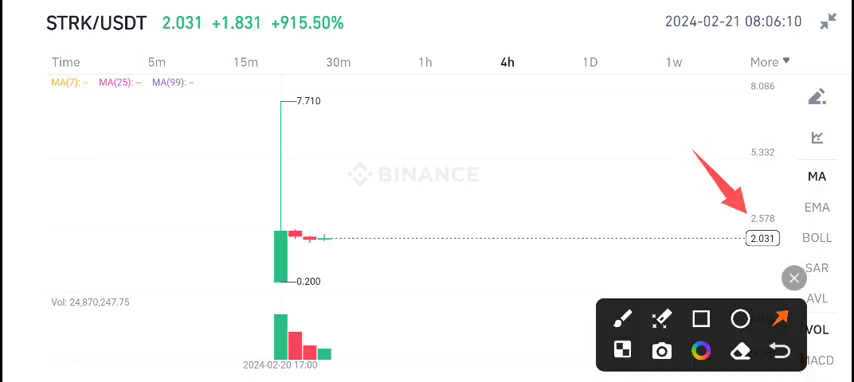
left_click(622, 319)
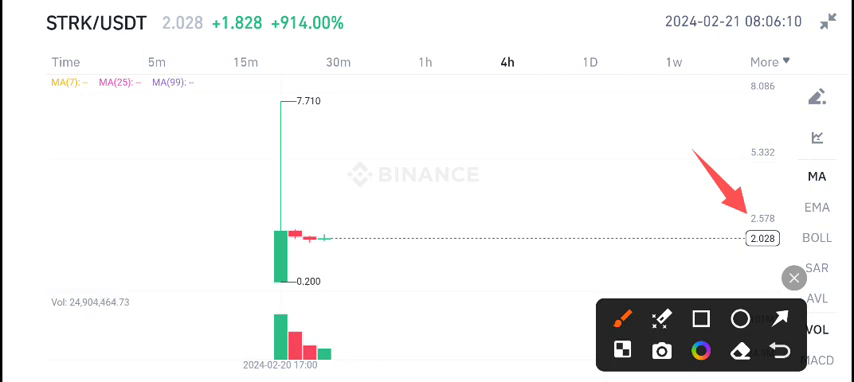
mouse_move(281, 185)
left_mouse_down()
mouse_move(343, 190)
mouse_move(170, 200)
mouse_move(260, 200)
left_mouse_up()
left_click(793, 277)
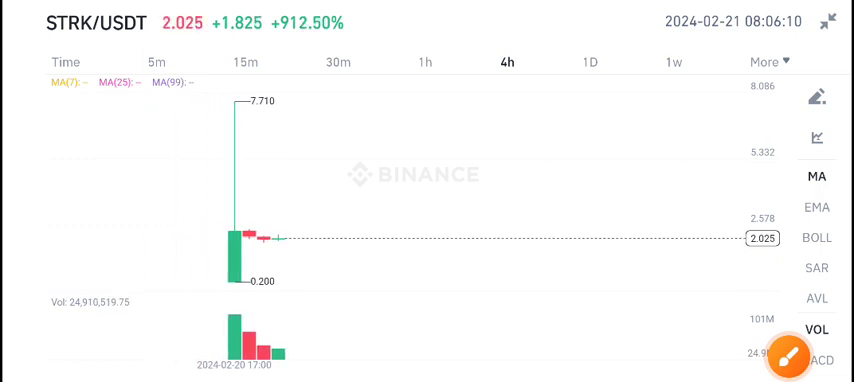
left_click(789, 355)
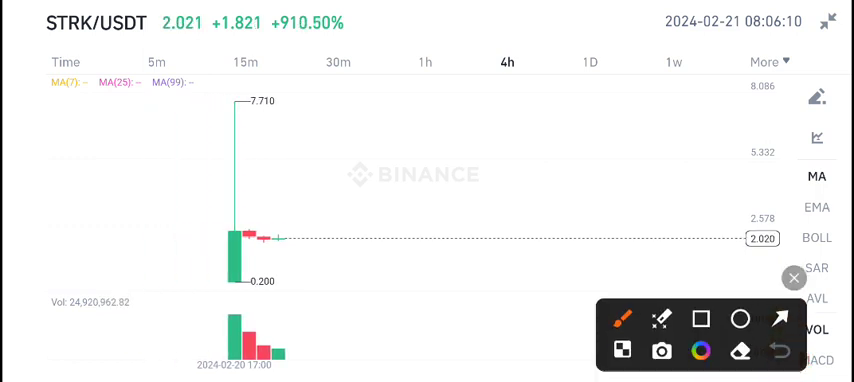
left_click_drag(281, 240, 348, 252)
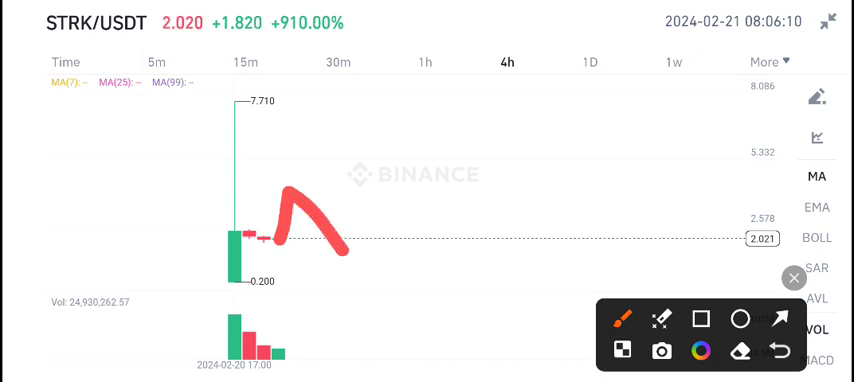
left_click_drag(248, 308, 320, 345)
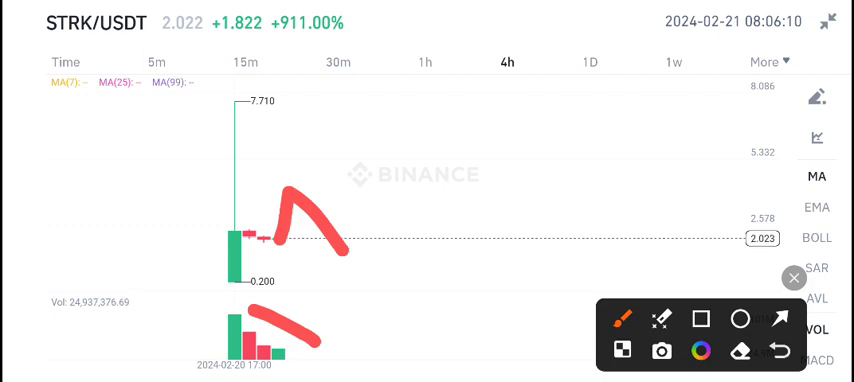
left_click(793, 277)
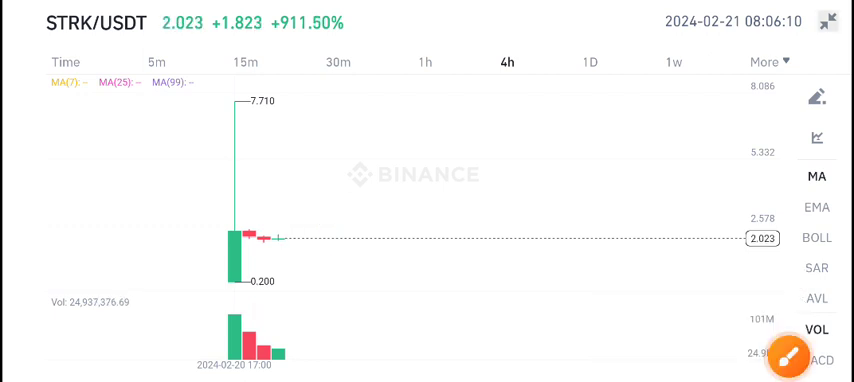